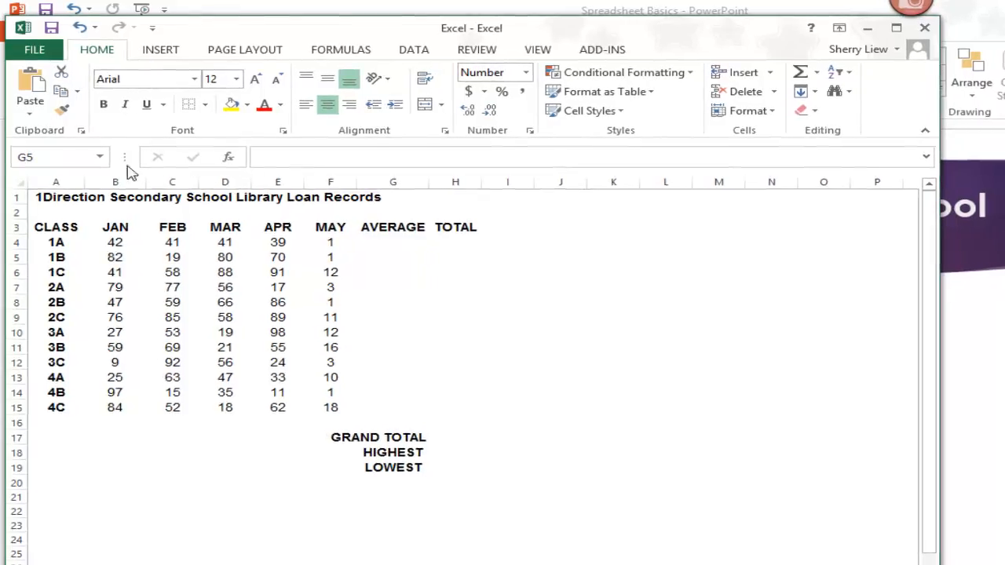
# Step: Shade the header row A3:H3, the class names A4:A15 and the summary labels G17:G19 in yellow
pyautogui.moveTo(75, 228); pyautogui.dragTo(494, 250)
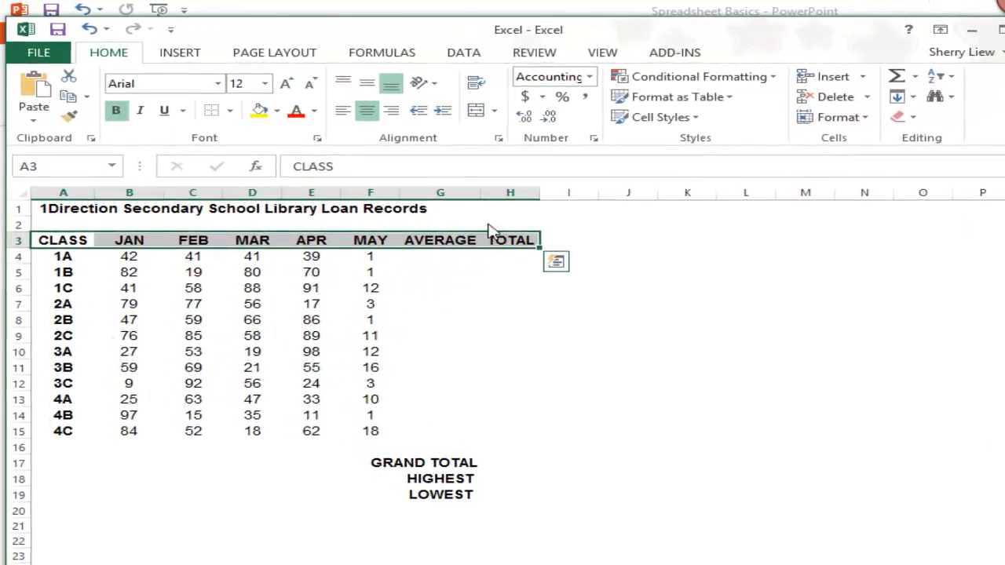
pyautogui.click(272, 121)
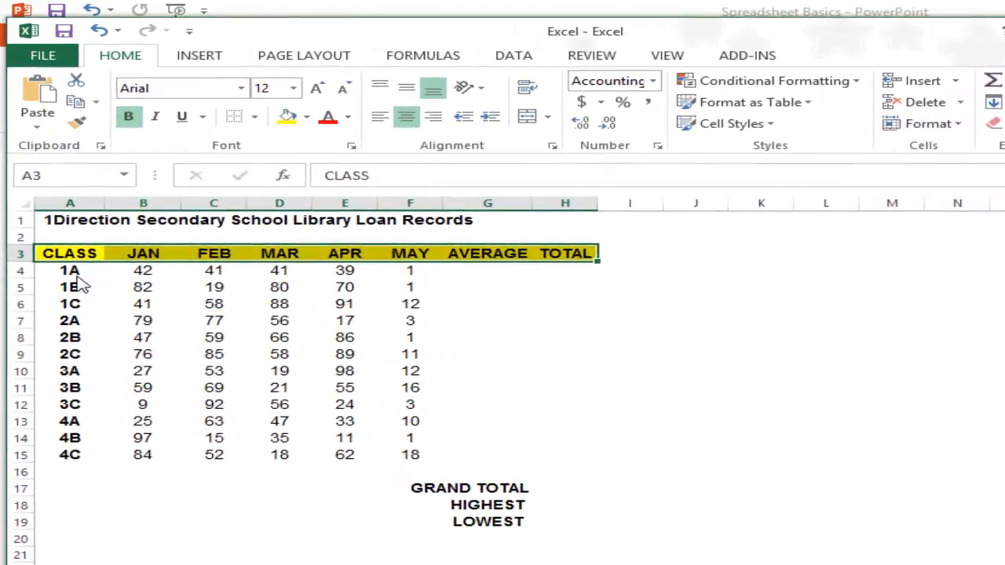
pyautogui.moveTo(69, 269); pyautogui.dragTo(69, 451)
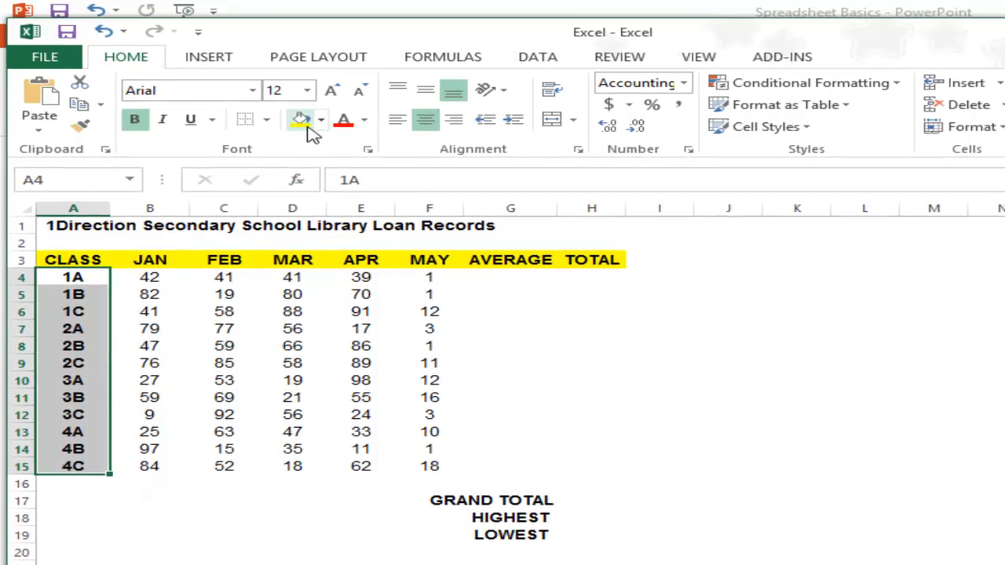
pyautogui.click(299, 122)
pyautogui.click(489, 501)
pyautogui.moveTo(493, 508); pyautogui.dragTo(499, 537)
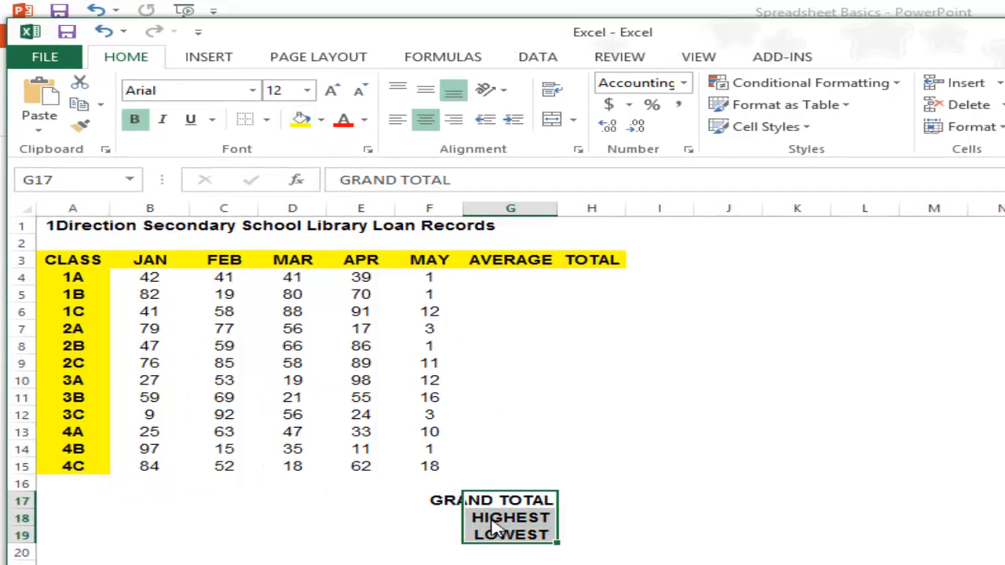
pyautogui.click(299, 121)
pyautogui.click(527, 371)
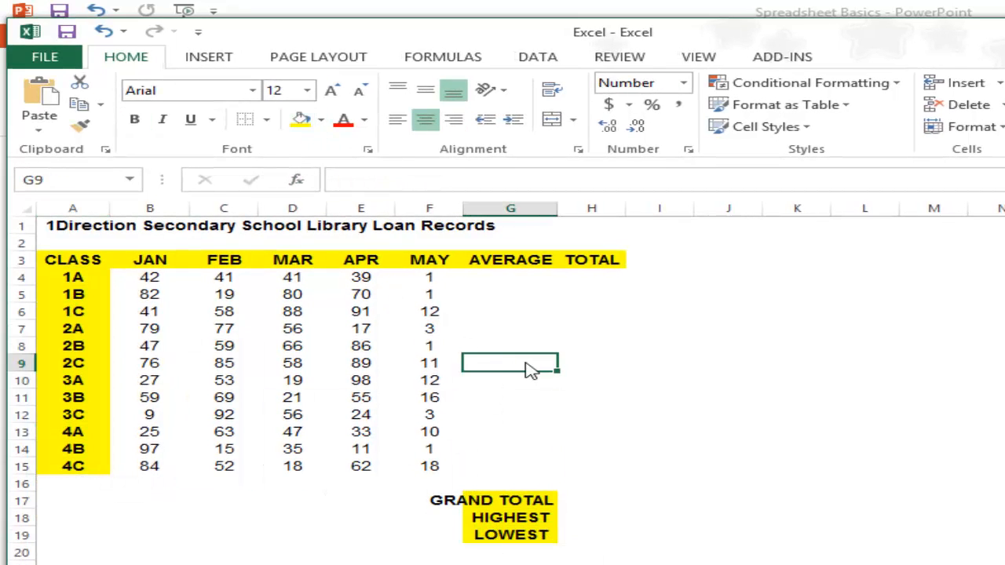
# Step: Auto-fit the width of column G to its contents, including the GRAND TOTAL label
pyautogui.click(505, 509)
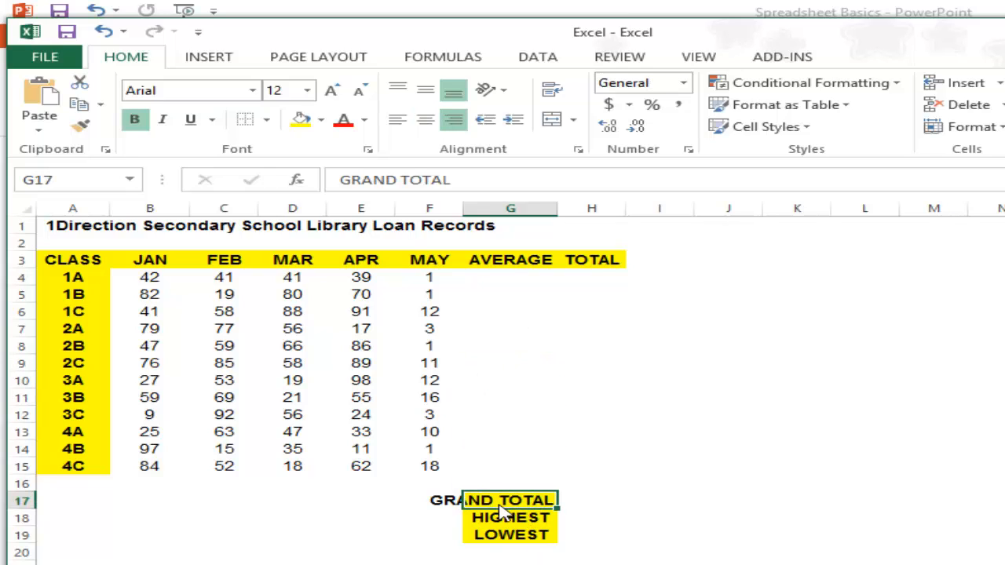
pyautogui.doubleClick(559, 208)
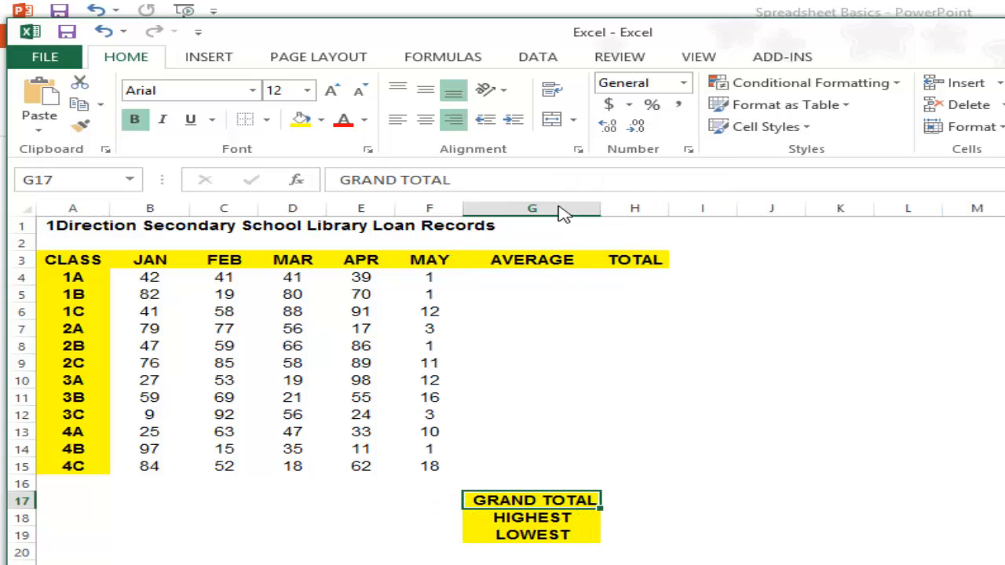
pyautogui.click(558, 541)
pyautogui.moveTo(550, 503); pyautogui.dragTo(552, 539)
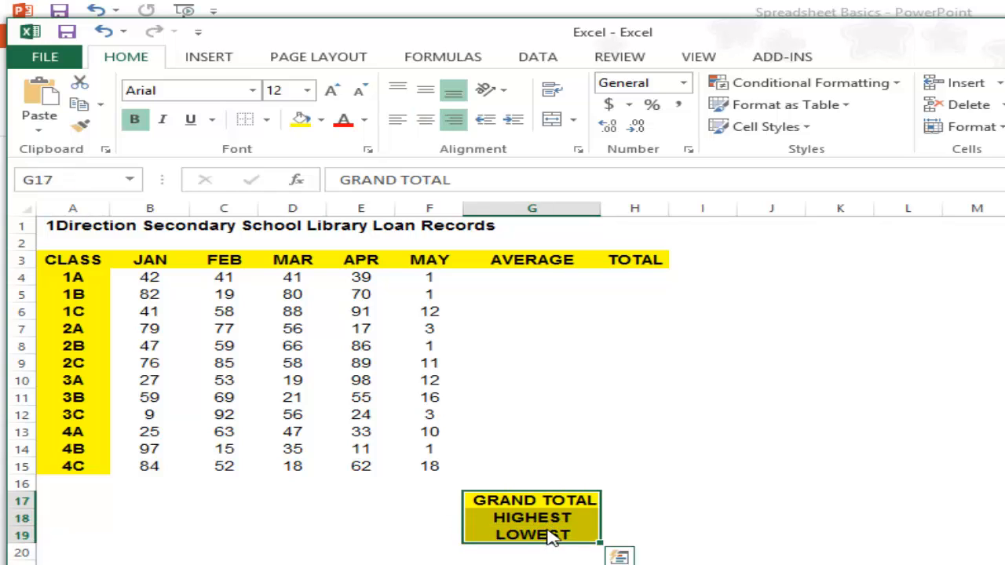
pyautogui.click(541, 507)
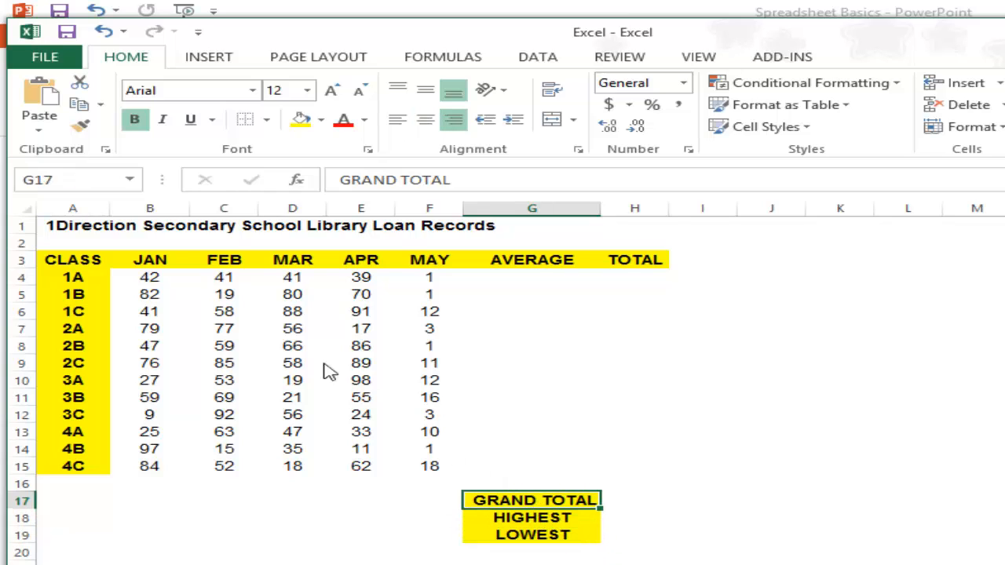
# Step: Merge and center the library loan records title across A1:H1
pyautogui.click(90, 234)
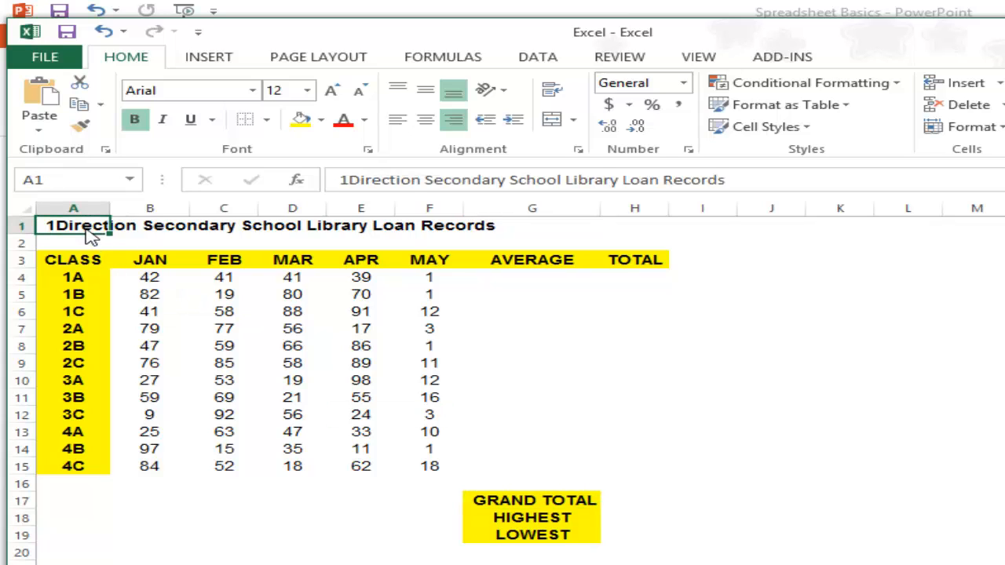
pyautogui.moveTo(91, 238); pyautogui.dragTo(627, 229)
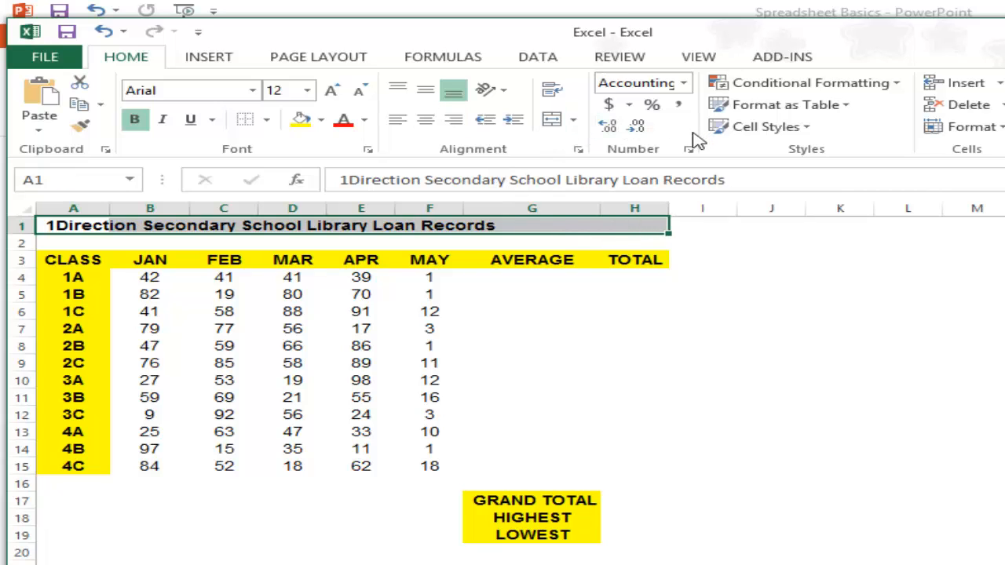
pyautogui.click(550, 126)
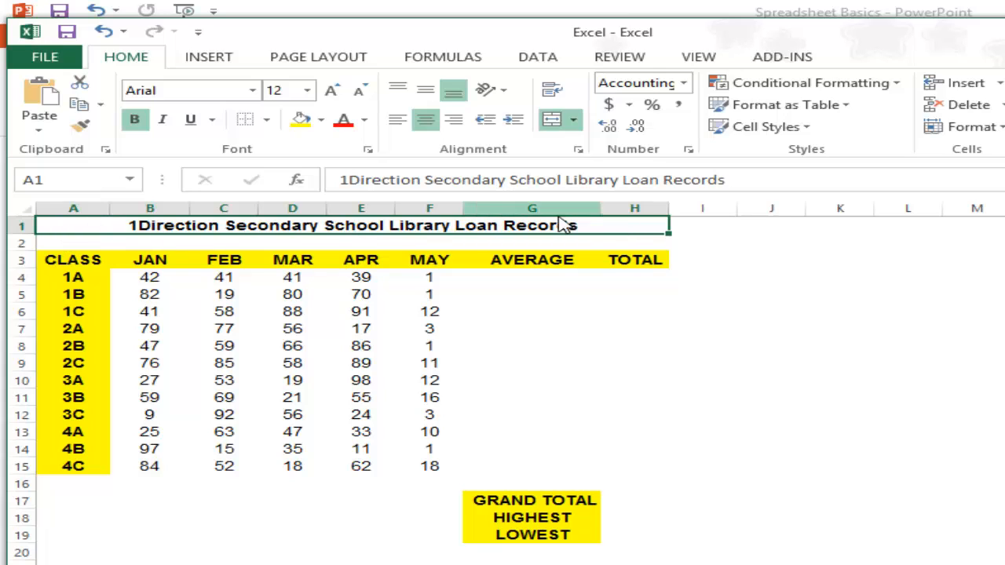
pyautogui.click(64, 183)
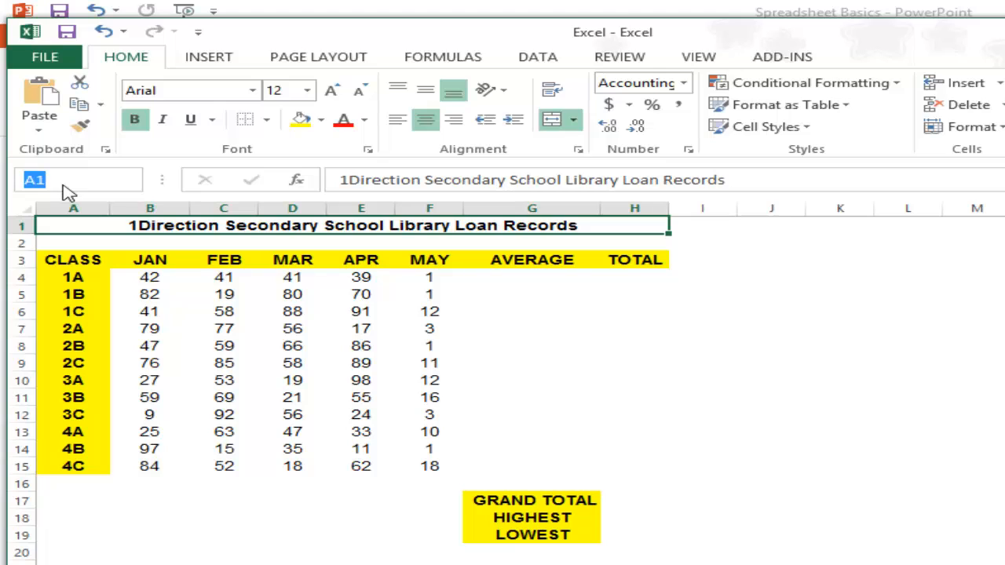
pyautogui.click(198, 296)
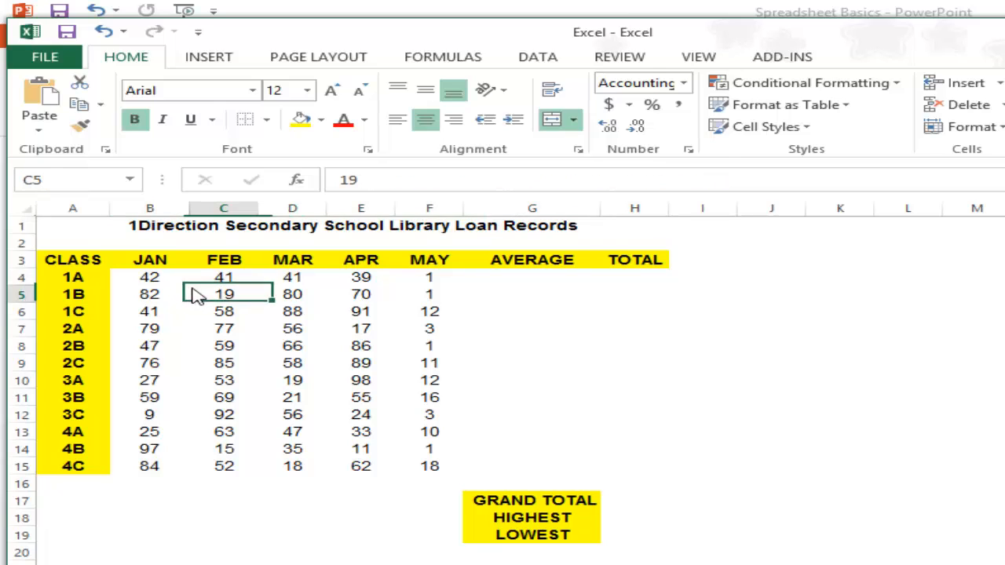
# Step: Calculate the average for class 1A in G4 with the formula =AVERAGE(B4:F4)
pyautogui.click(511, 283)
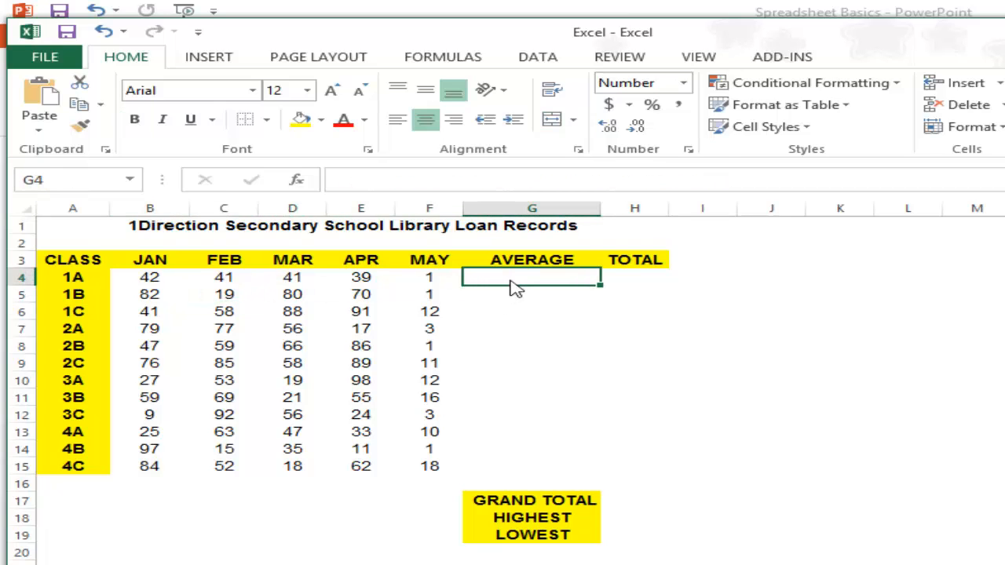
pyautogui.write('=average')
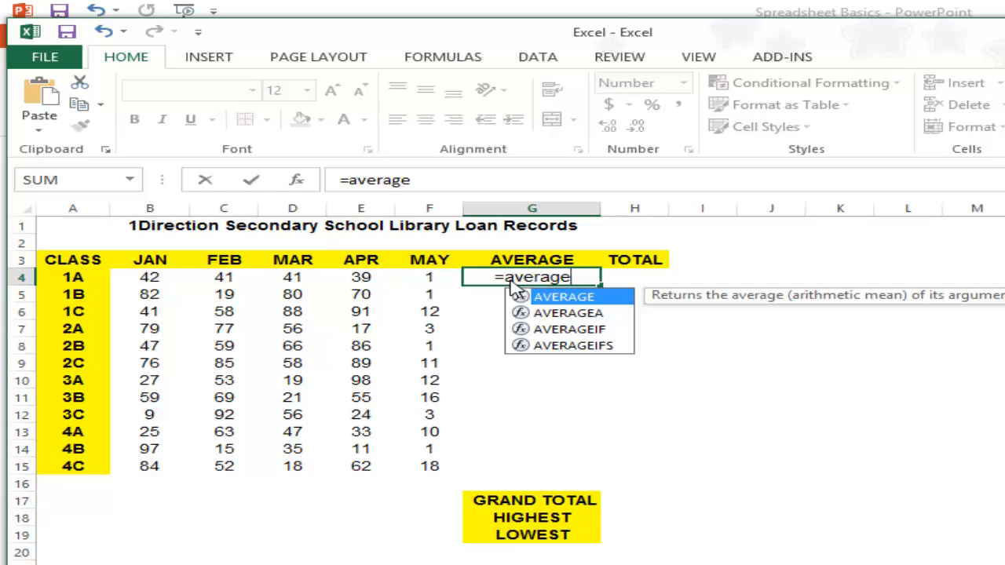
pyautogui.write('(')
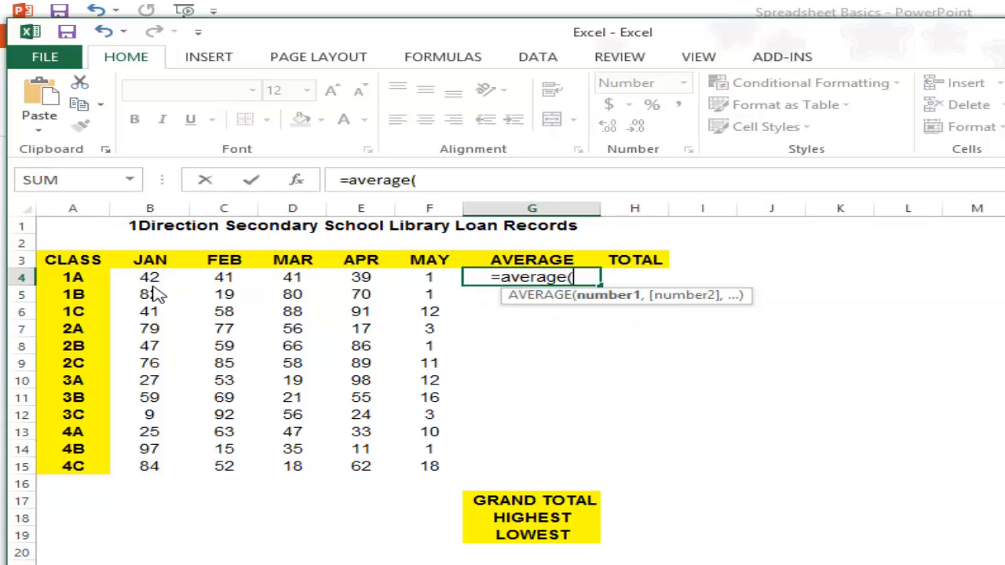
pyautogui.moveTo(150, 284); pyautogui.dragTo(420, 282)
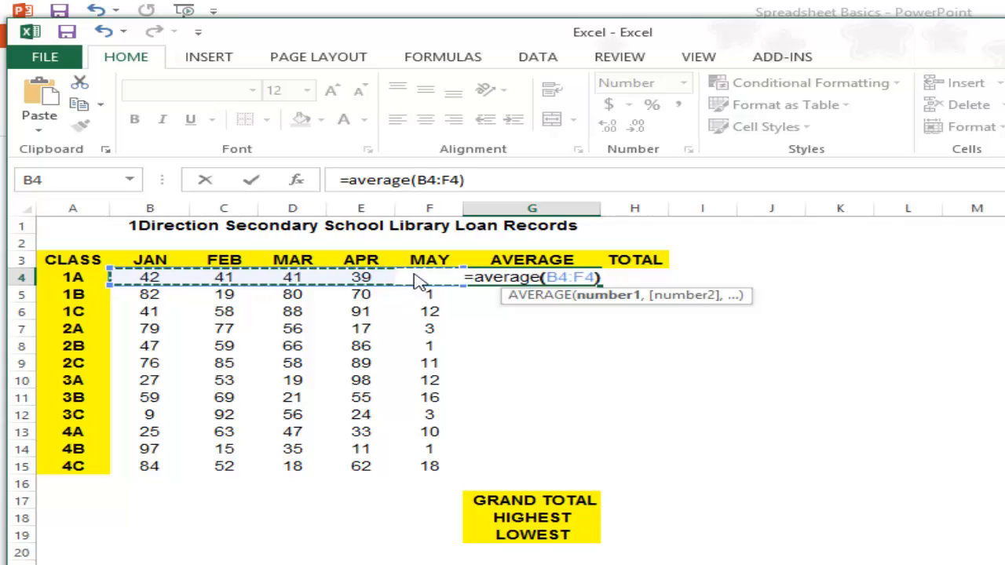
pyautogui.write(')')
pyautogui.press('Return')
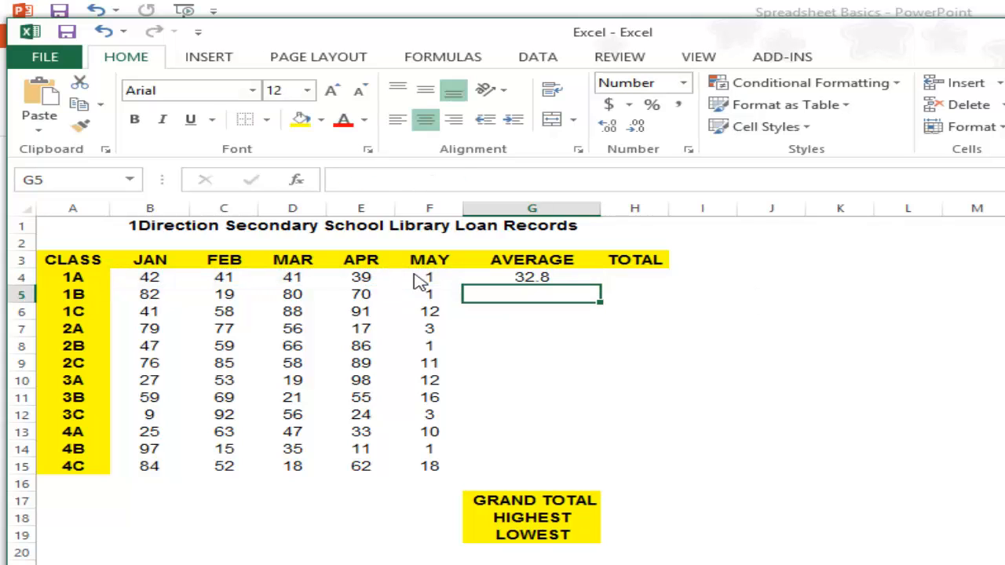
# Step: Copy the average formula from G4 down through G15 for all the remaining classes
pyautogui.click(512, 281)
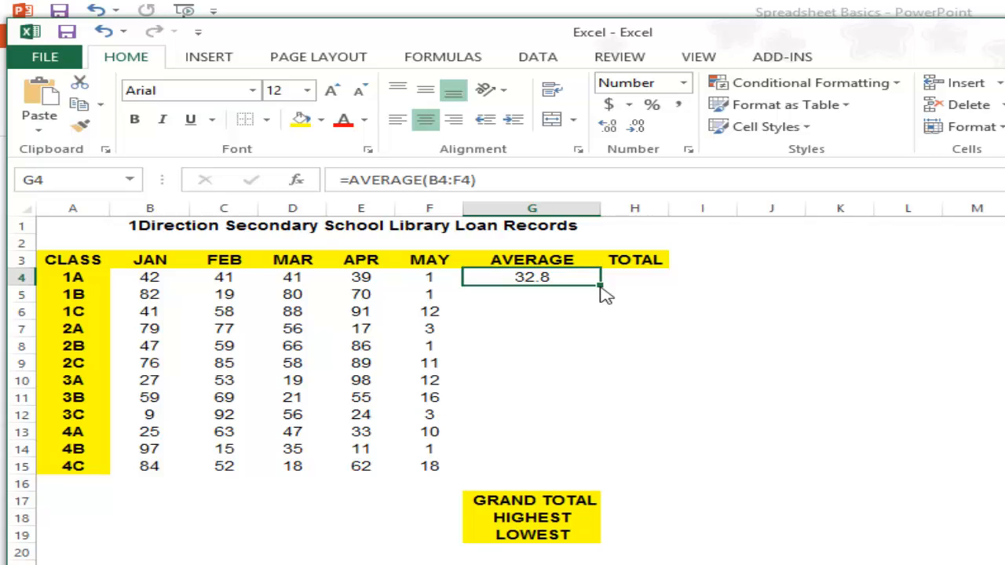
pyautogui.moveTo(605, 294); pyautogui.dragTo(616, 487)
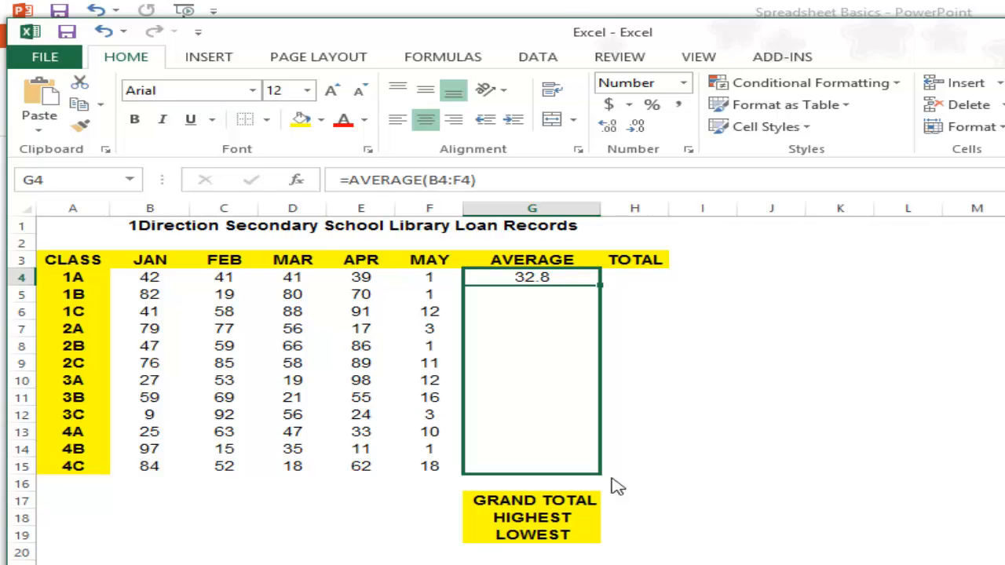
pyautogui.moveTo(617, 487); pyautogui.dragTo(615, 486)
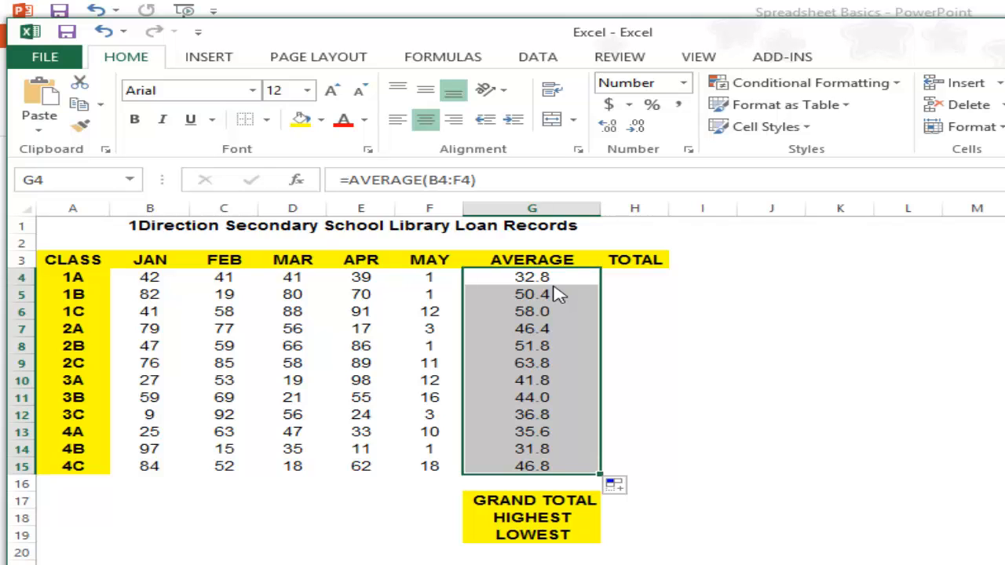
# Step: Display the sheet's formulas, check the cell references of the averages in G4 to G6, and return to showing values
pyautogui.hotkey('ctrl', '`')
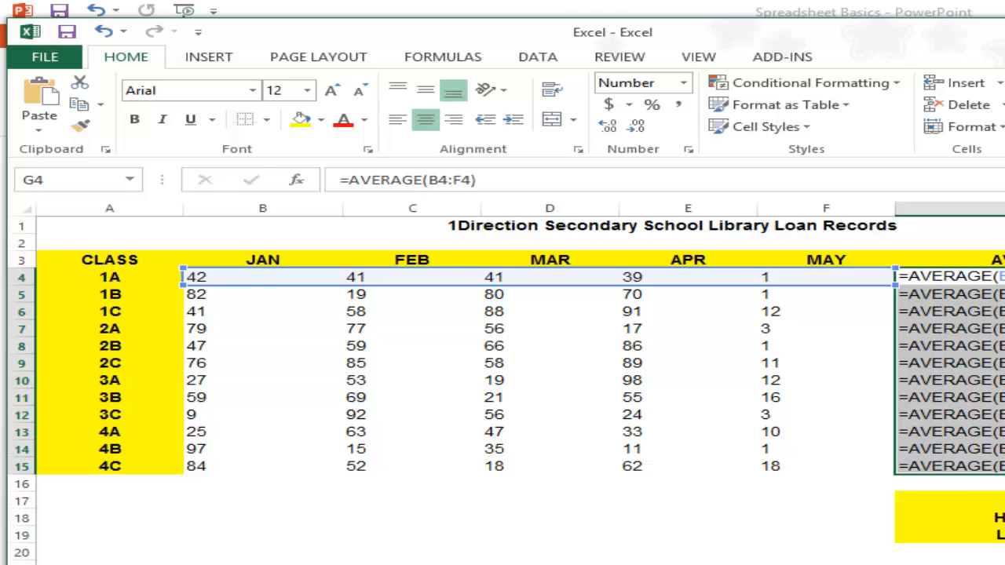
pyautogui.click(952, 295)
pyautogui.click(952, 277)
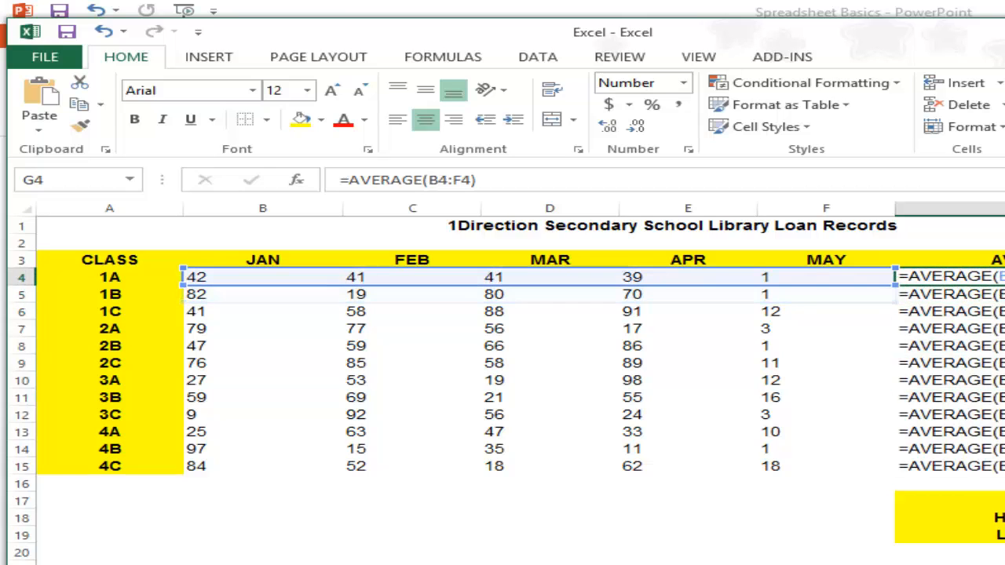
pyautogui.click(952, 294)
pyautogui.click(951, 312)
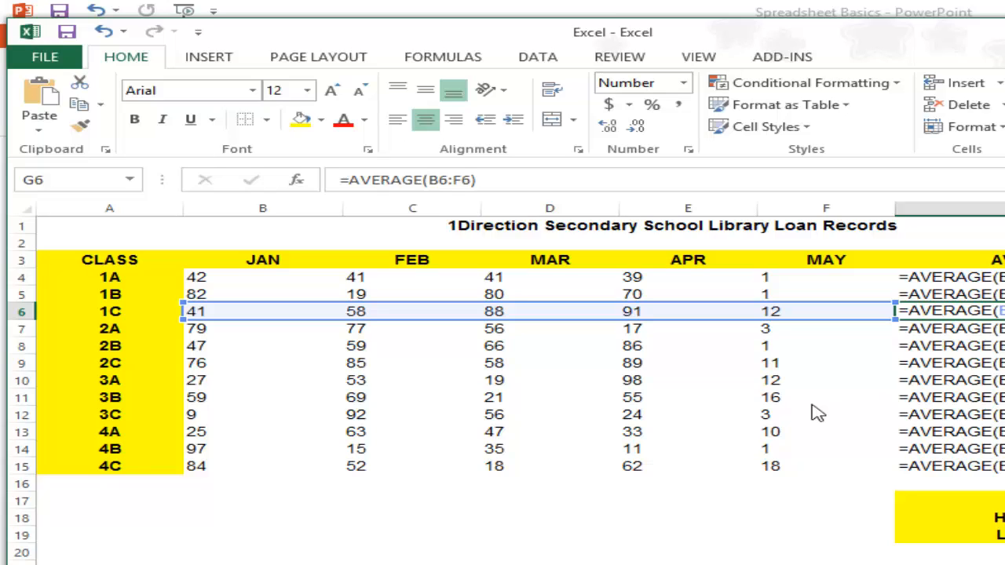
pyautogui.hotkey('ctrl', '`')
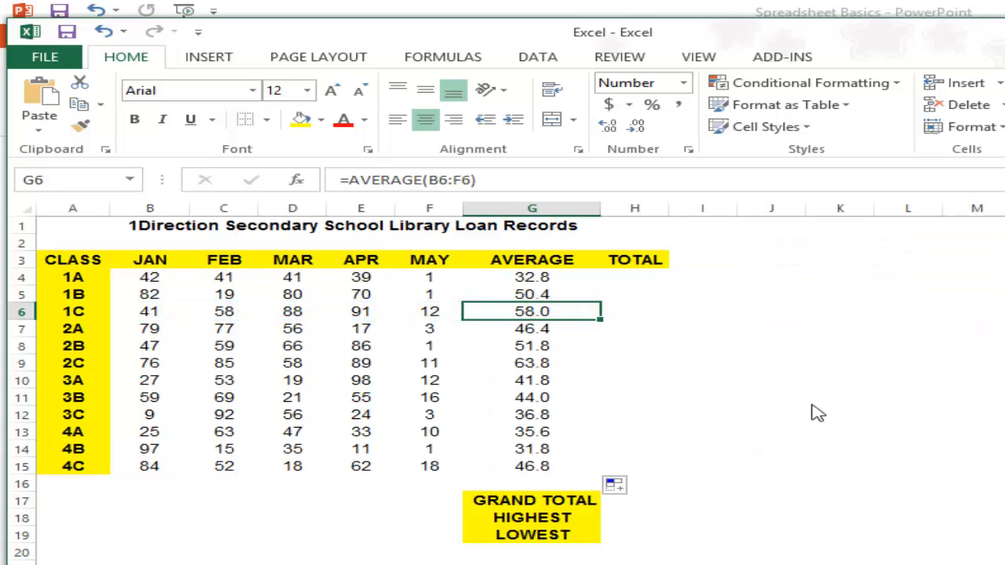
# Step: Calculate the total for class 1A in H4 with the formula =SUM(B4:F4)
pyautogui.click(635, 283)
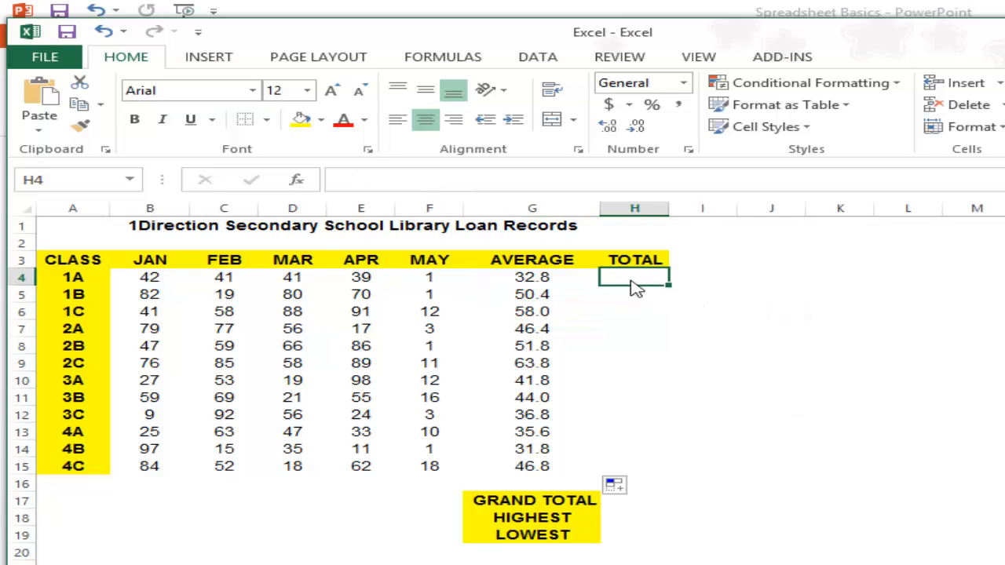
pyautogui.write('=')
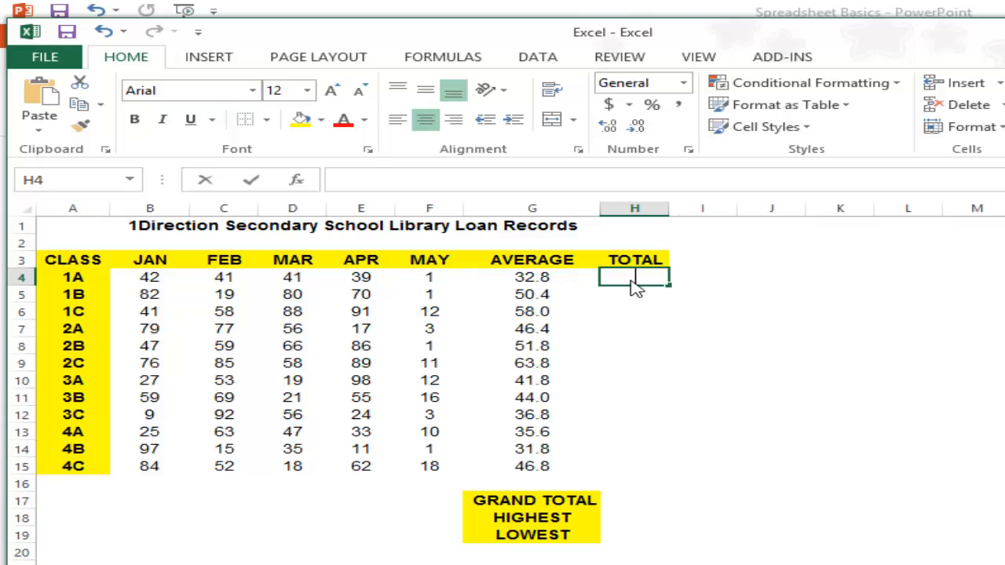
pyautogui.write('SU')
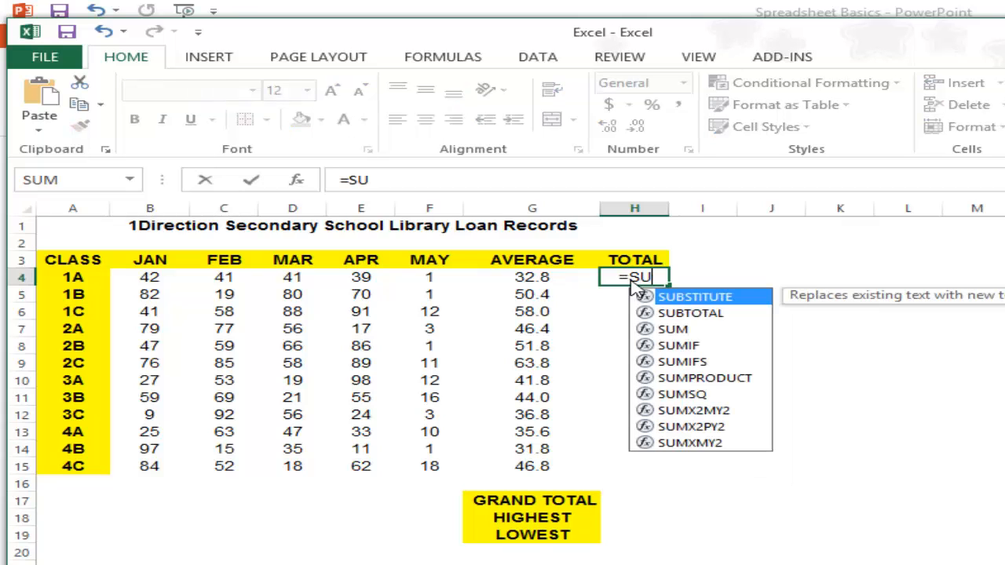
pyautogui.write('M(')
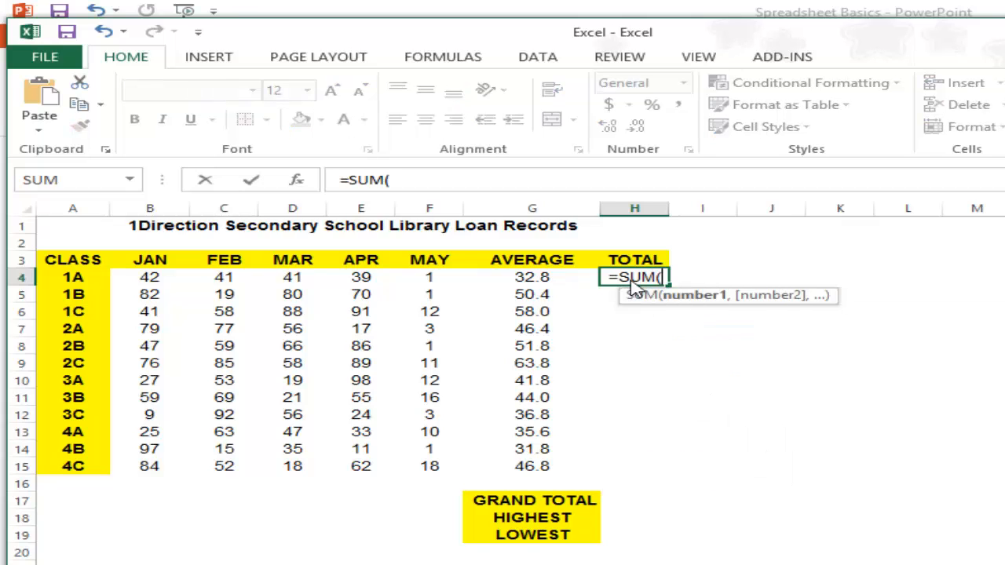
pyautogui.click(139, 280)
pyautogui.moveTo(139, 280); pyautogui.dragTo(422, 278)
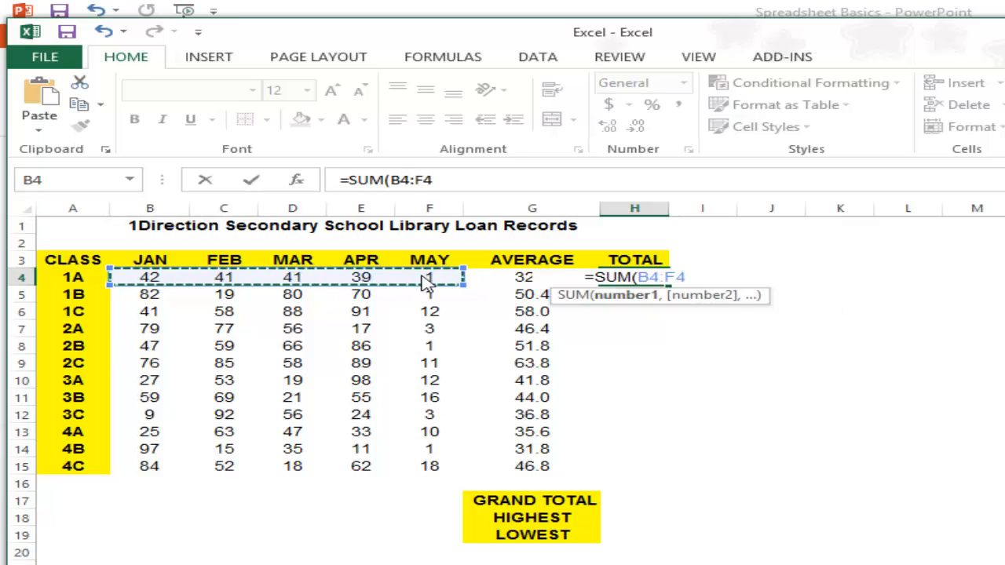
pyautogui.write(')')
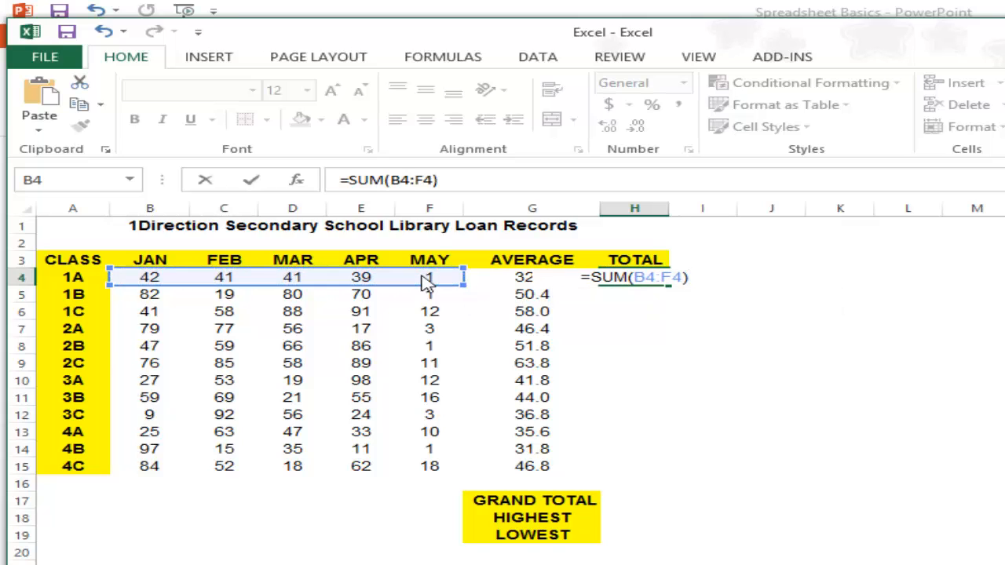
pyautogui.press('Return')
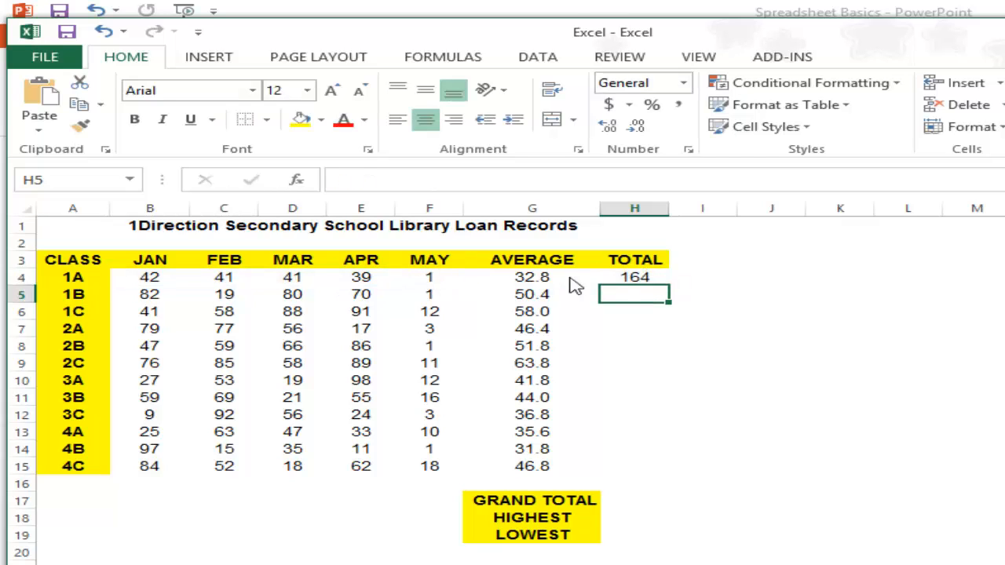
# Step: Copy the total formula from H4 down through H15 for all the remaining classes
pyautogui.click(661, 281)
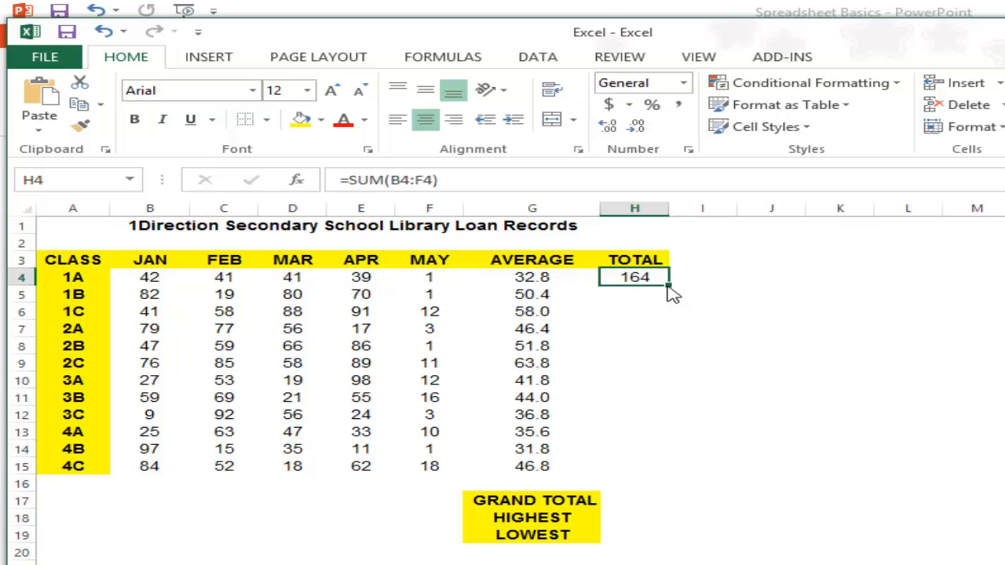
pyautogui.moveTo(669, 287); pyautogui.dragTo(676, 477)
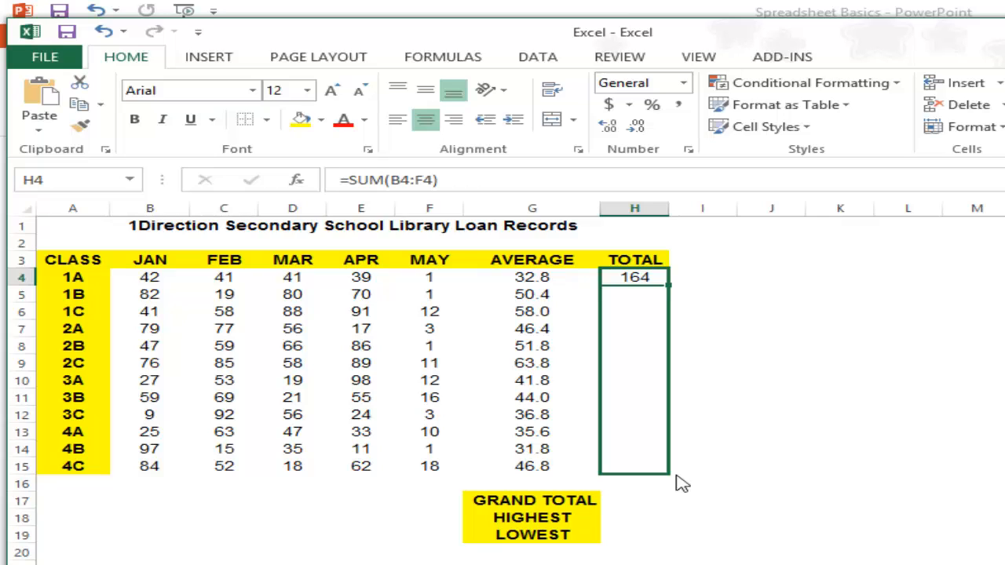
pyautogui.moveTo(681, 483); pyautogui.dragTo(678, 477)
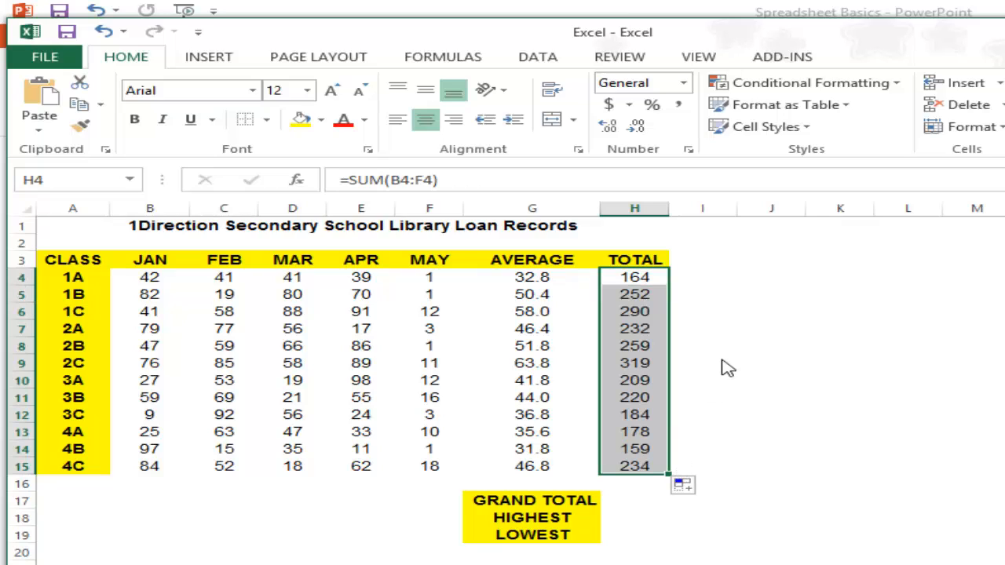
# Step: Calculate the grand total of all classes in H17 with the formula =SUM(H4:H15)
pyautogui.click(636, 466)
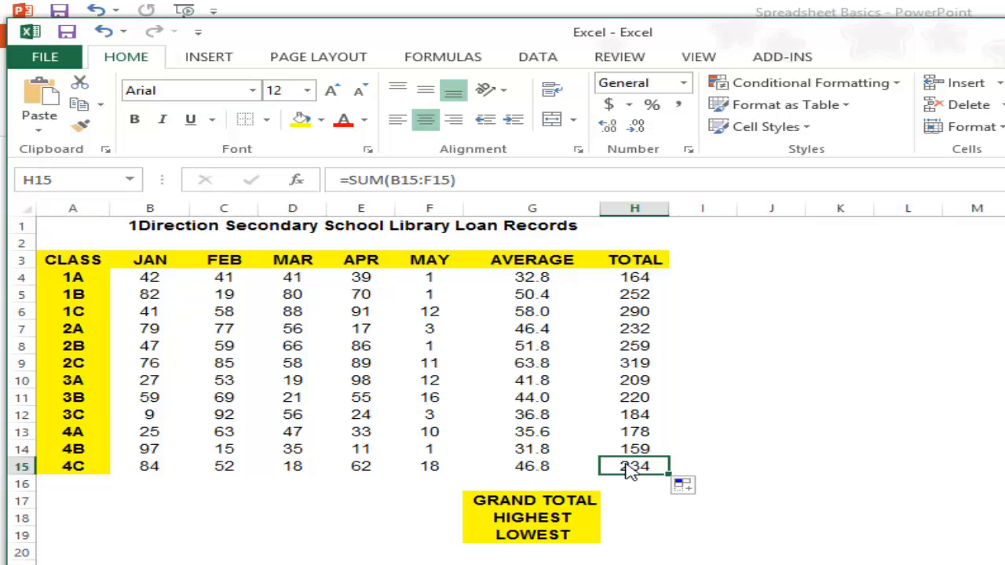
pyautogui.press('Down')
pyautogui.press('Down')
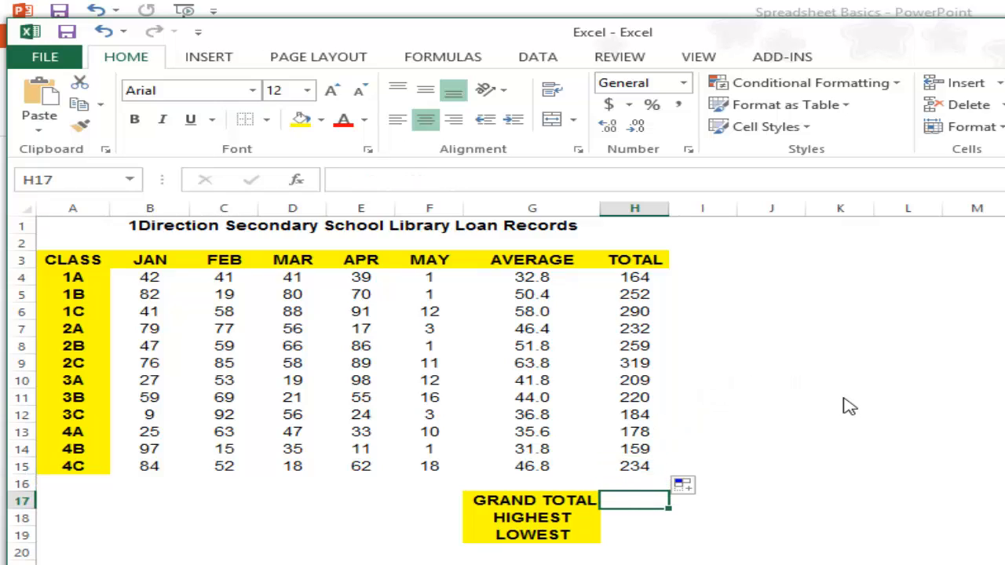
pyautogui.write('=')
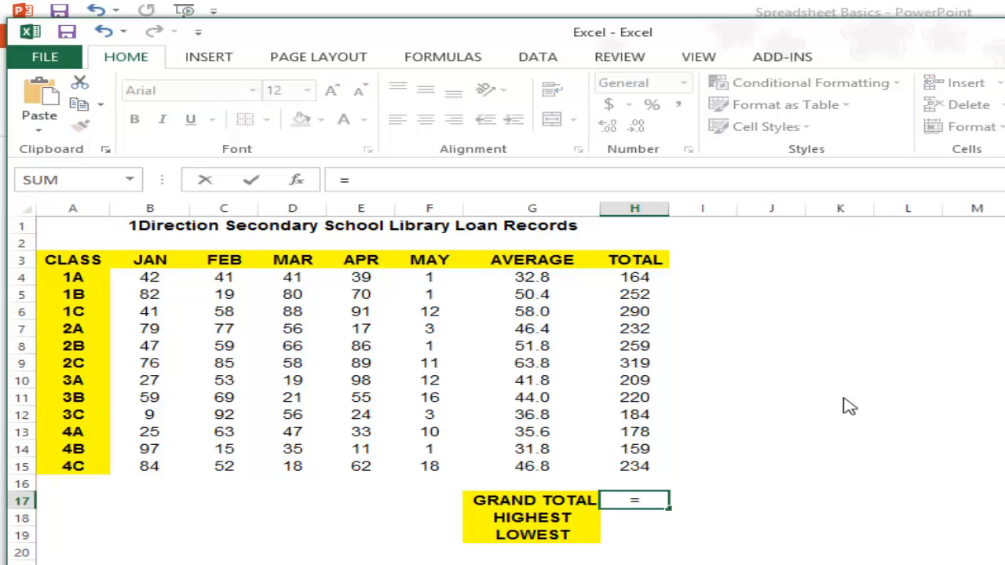
pyautogui.write('SUM(')
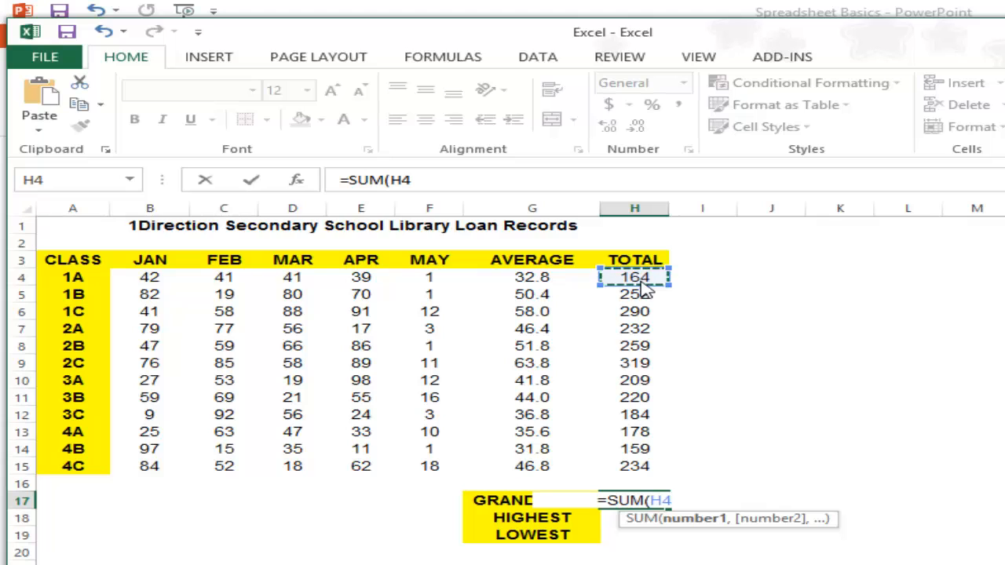
pyautogui.moveTo(641, 283); pyautogui.dragTo(643, 472)
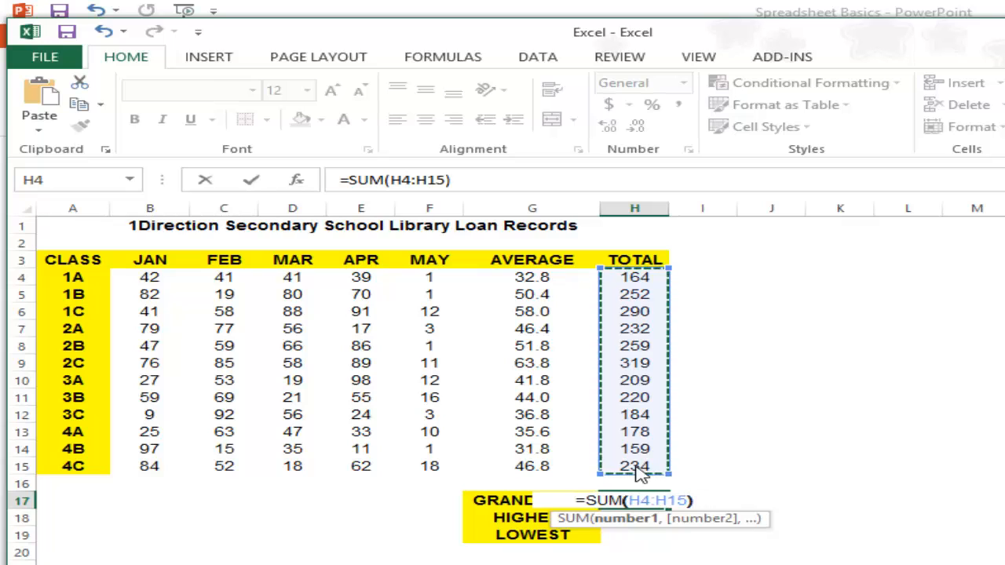
pyautogui.write(')')
pyautogui.press('Return')
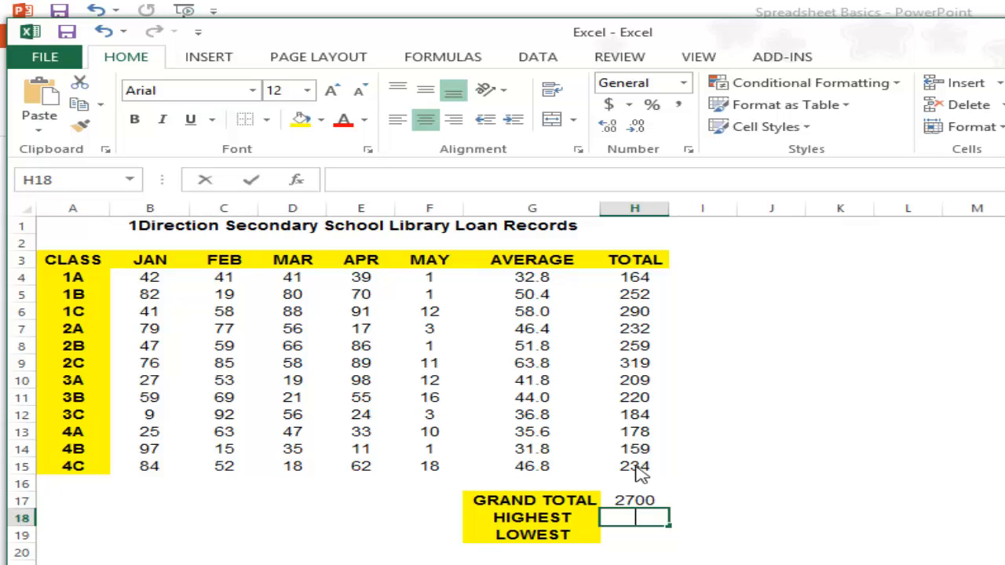
# Step: Find the highest class total in H18 with the formula =MAX(H4:H15)
pyautogui.write('=MAX')
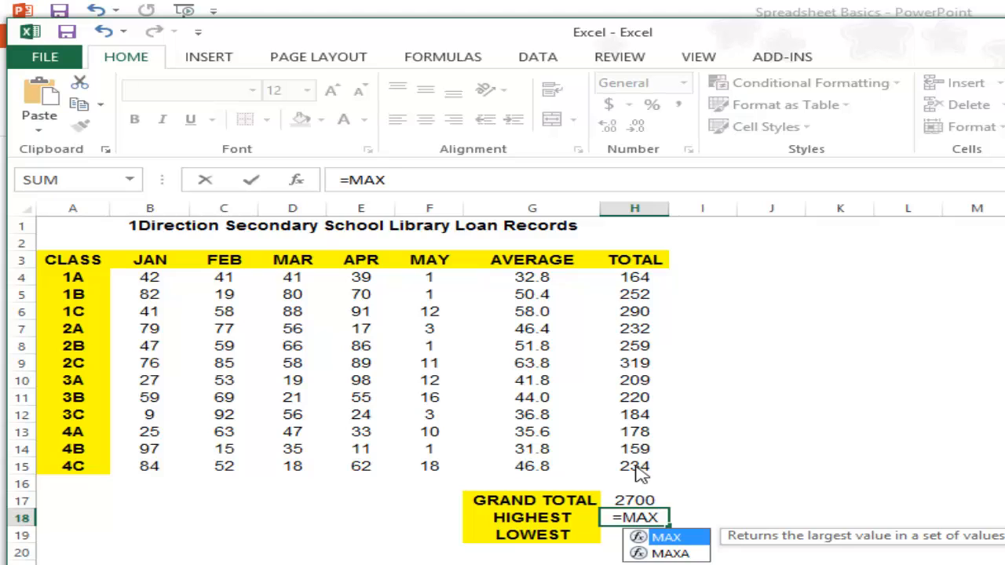
pyautogui.write('(')
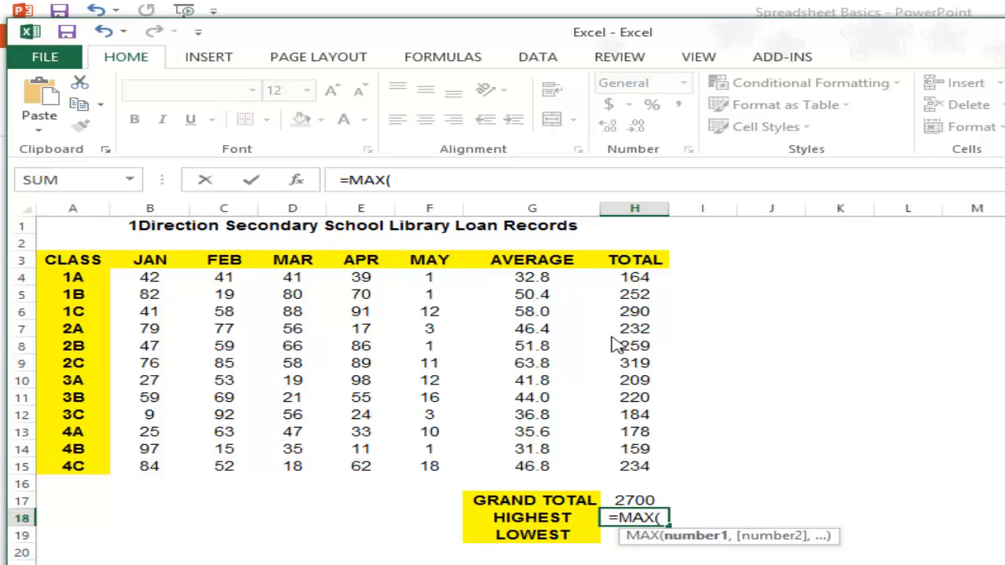
pyautogui.moveTo(617, 284); pyautogui.dragTo(638, 472)
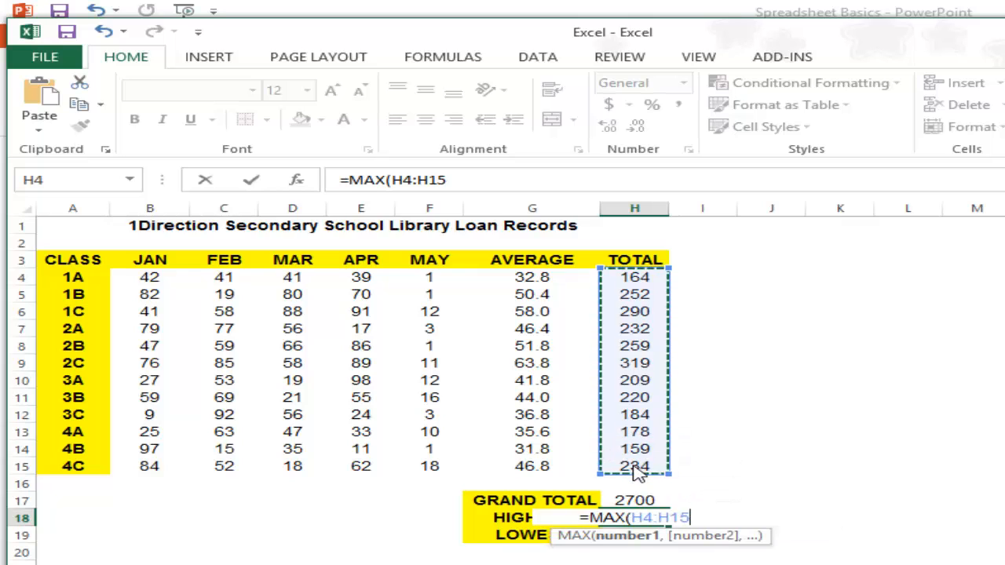
pyautogui.write(')')
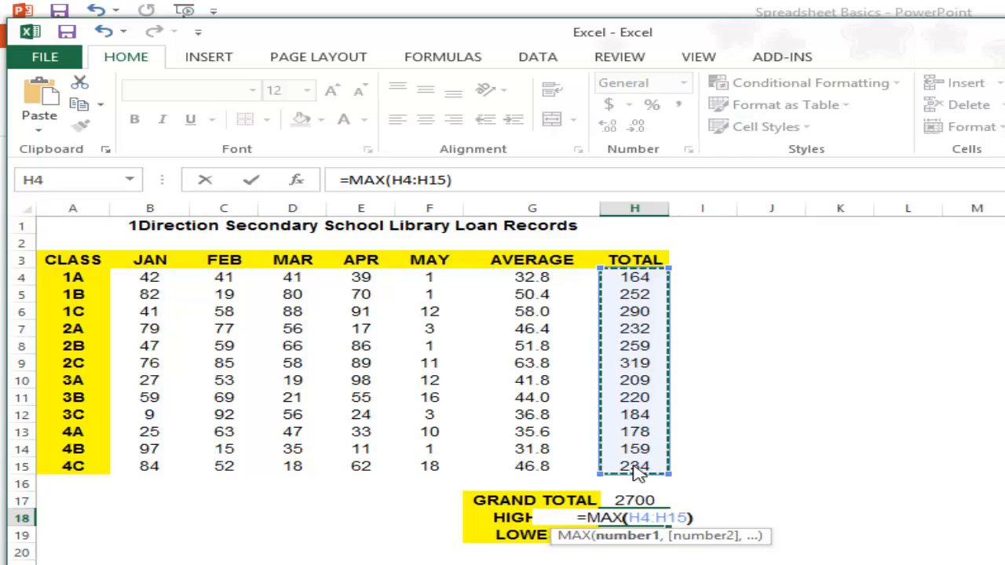
pyautogui.press('Return')
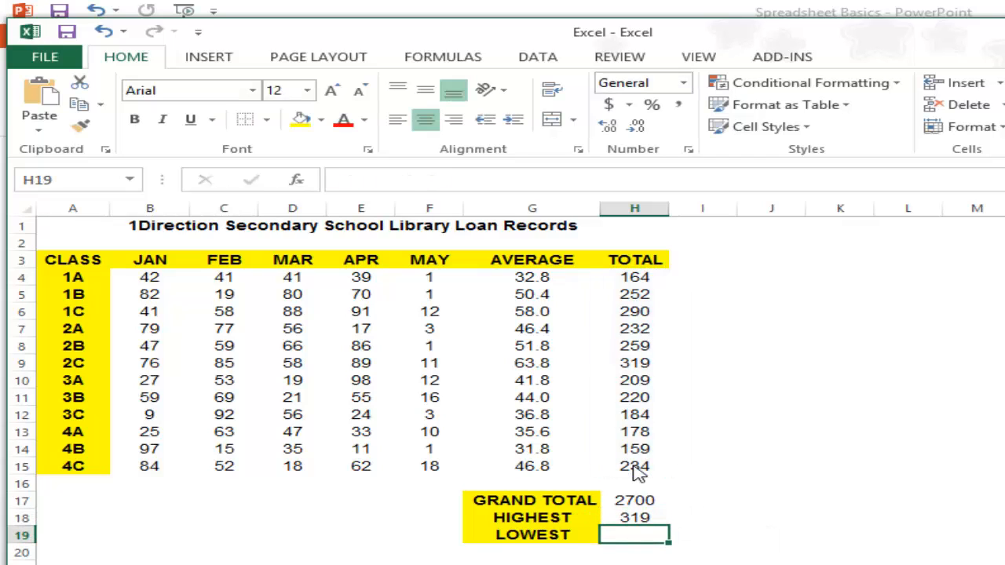
pyautogui.click(642, 515)
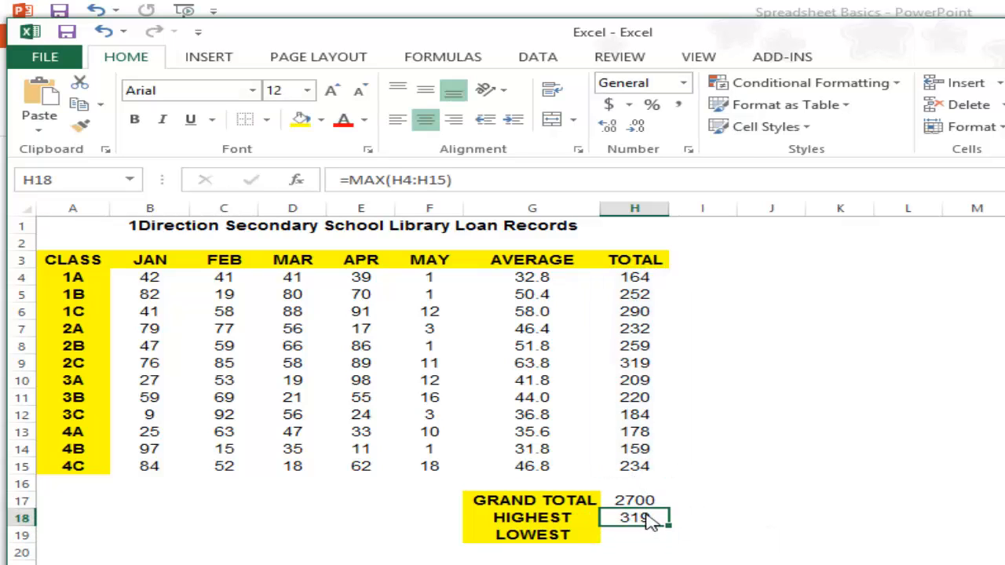
pyautogui.moveTo(634, 279); pyautogui.dragTo(669, 476)
# Step: Find the lowest class total in H19 with the formula =MIN(H4:H15)
pyautogui.click(653, 537)
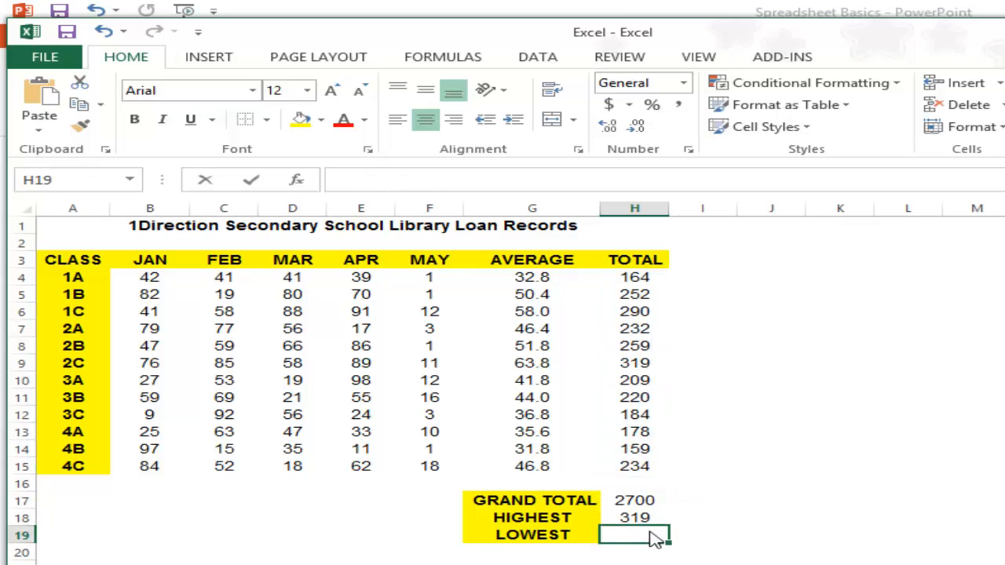
pyautogui.write('=MIN')
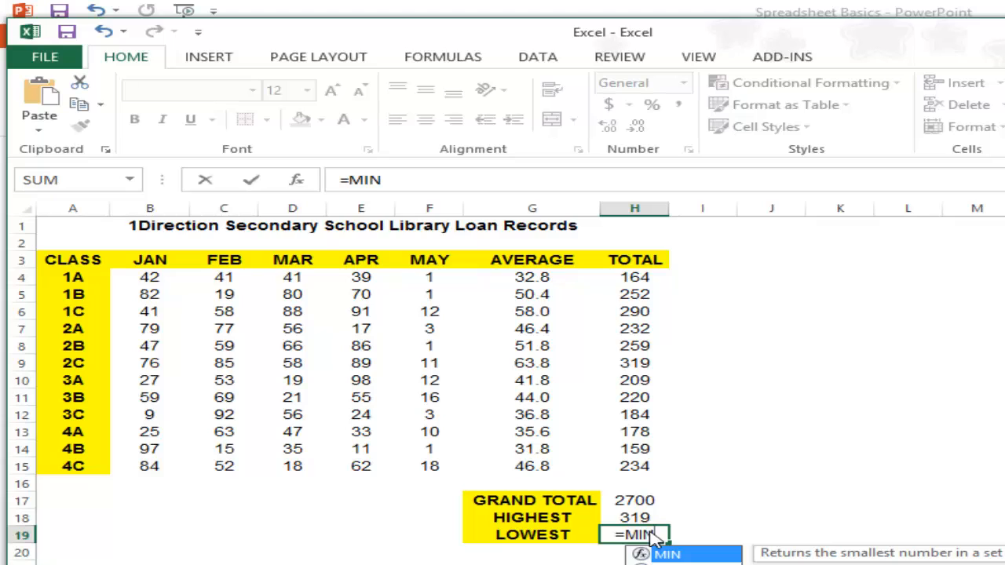
pyautogui.write('(')
pyautogui.moveTo(621, 283); pyautogui.dragTo(633, 469)
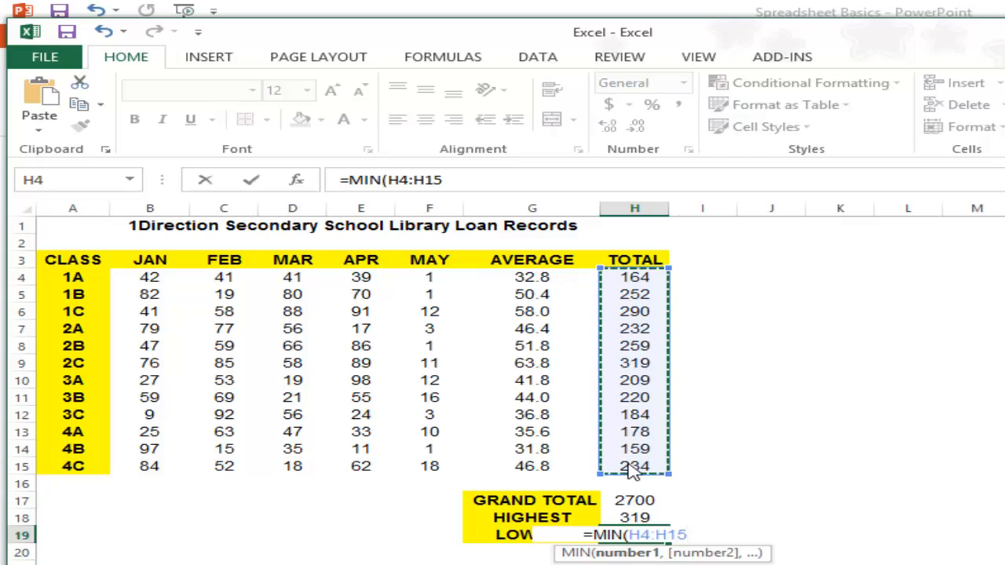
pyautogui.write(')')
pyautogui.press('Return')
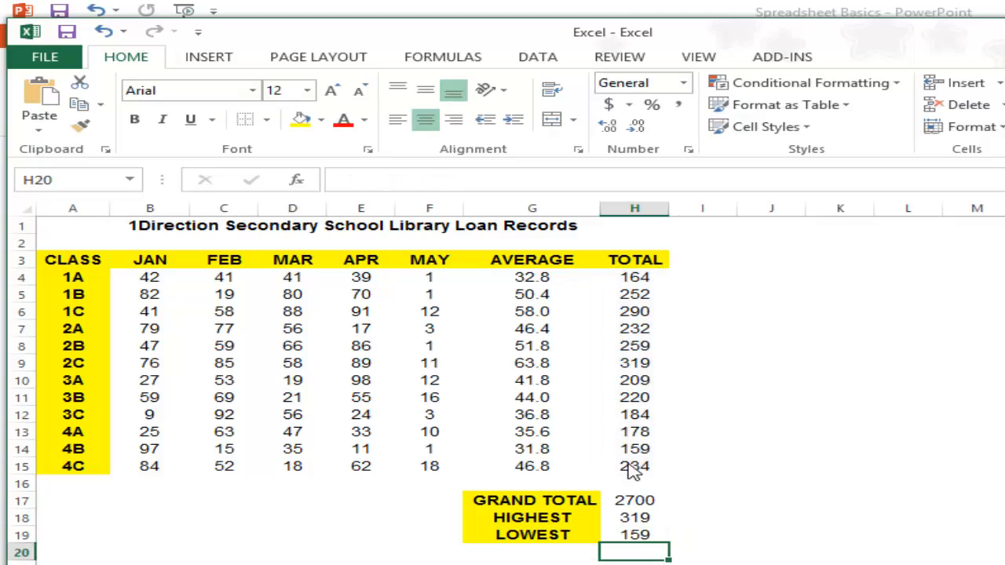
pyautogui.click(659, 537)
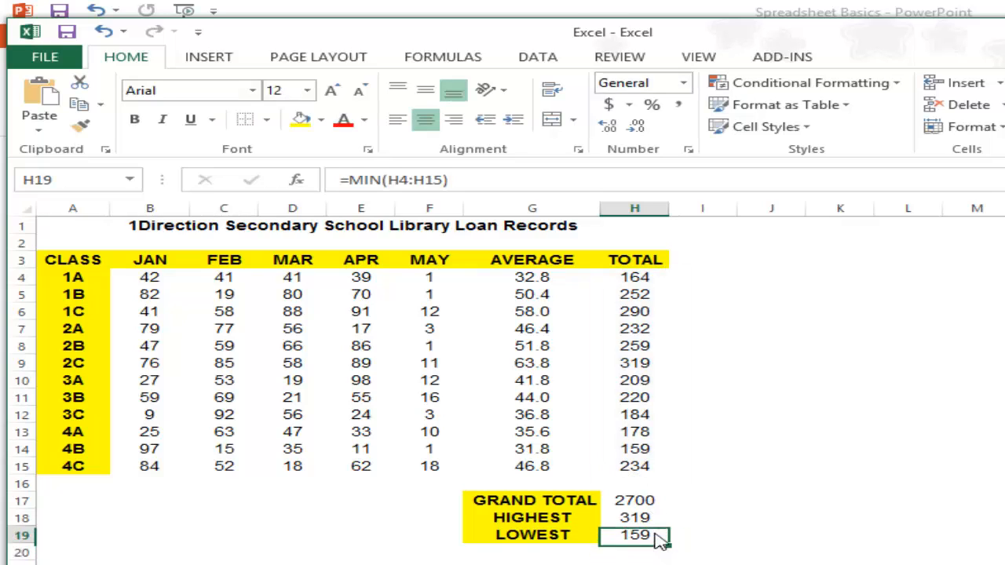
pyautogui.click(645, 562)
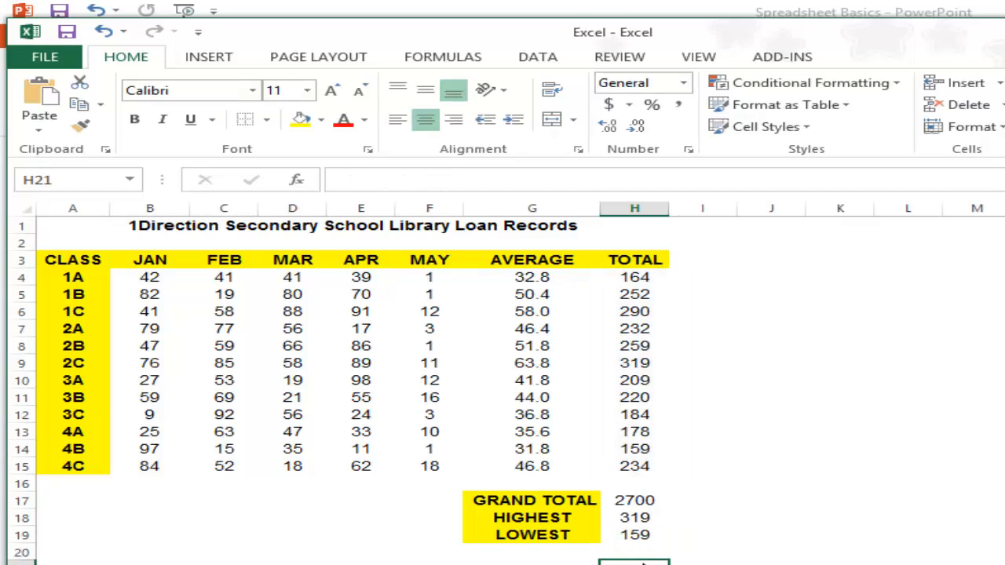